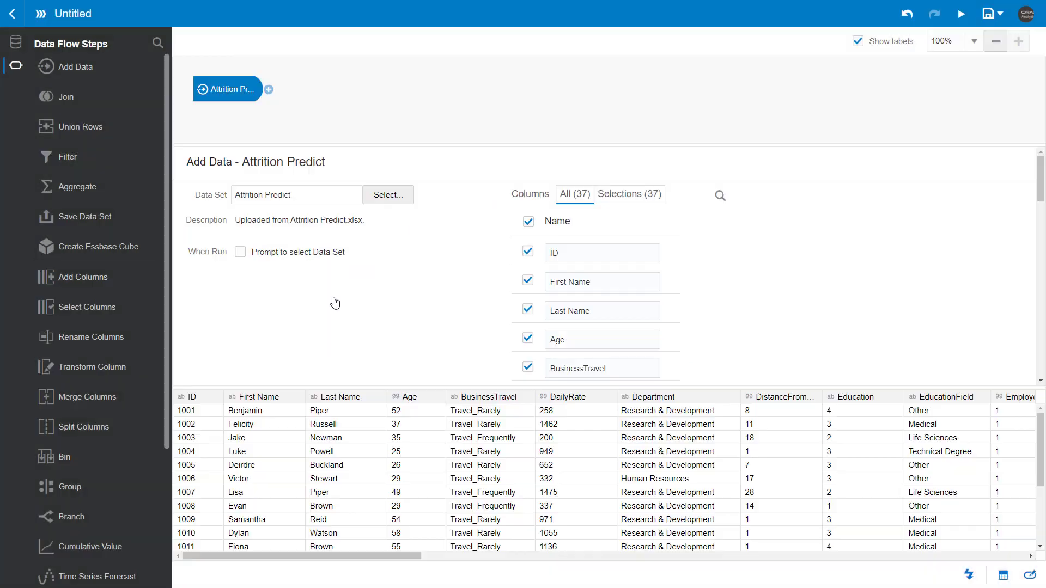
Add an Apply Model step after the Attrition Predict data, using the Naive Bayes - Attrition Train Model
left_click(268, 91)
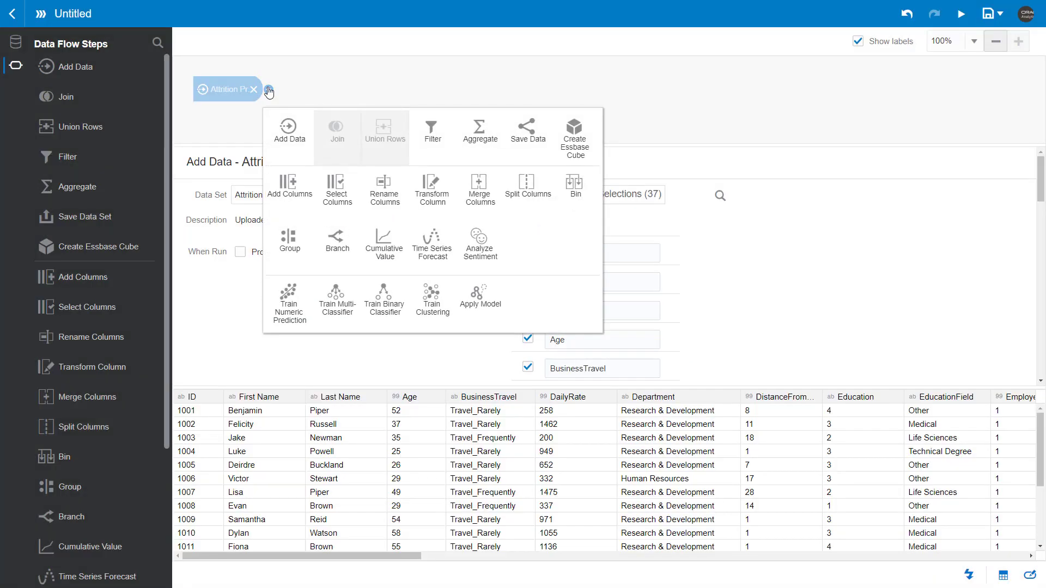
left_click(483, 300)
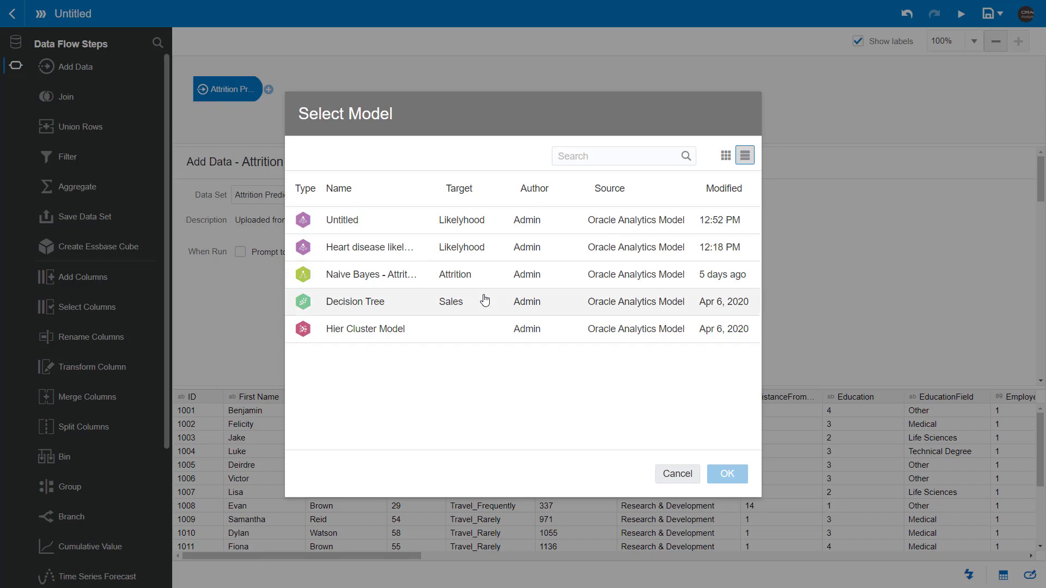
double_click(387, 272)
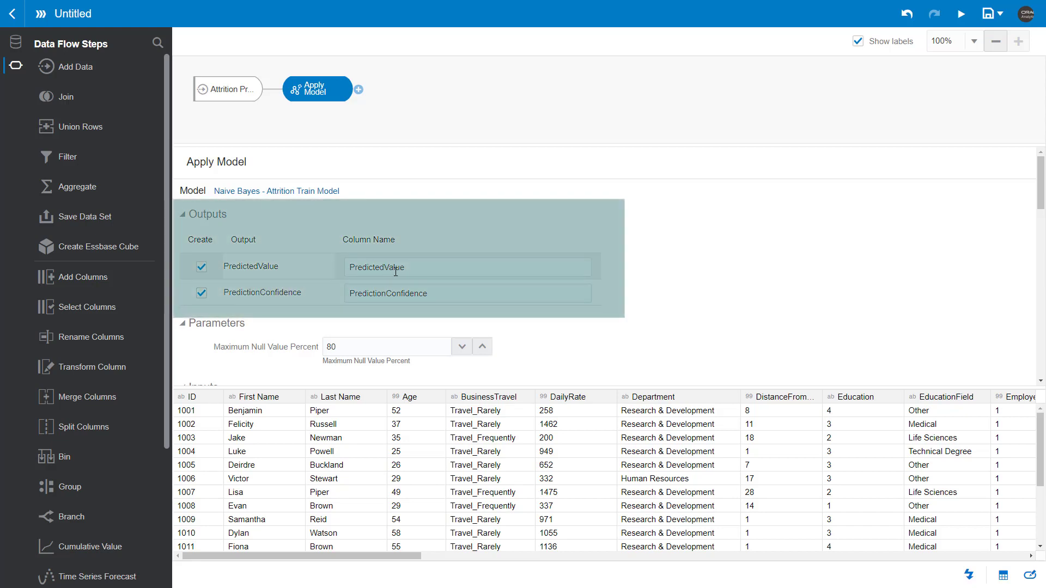
Rename the model's output columns to PredictedAttrition and PredictedConfidence
left_click_drag(404, 267, 387, 266)
type("A")
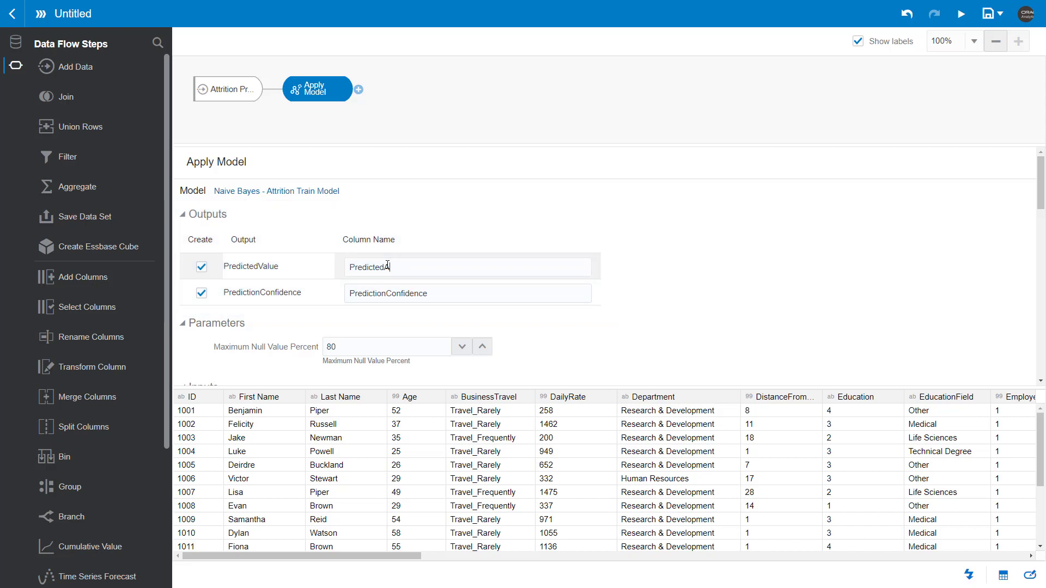
type("ttrition")
left_click(386, 294)
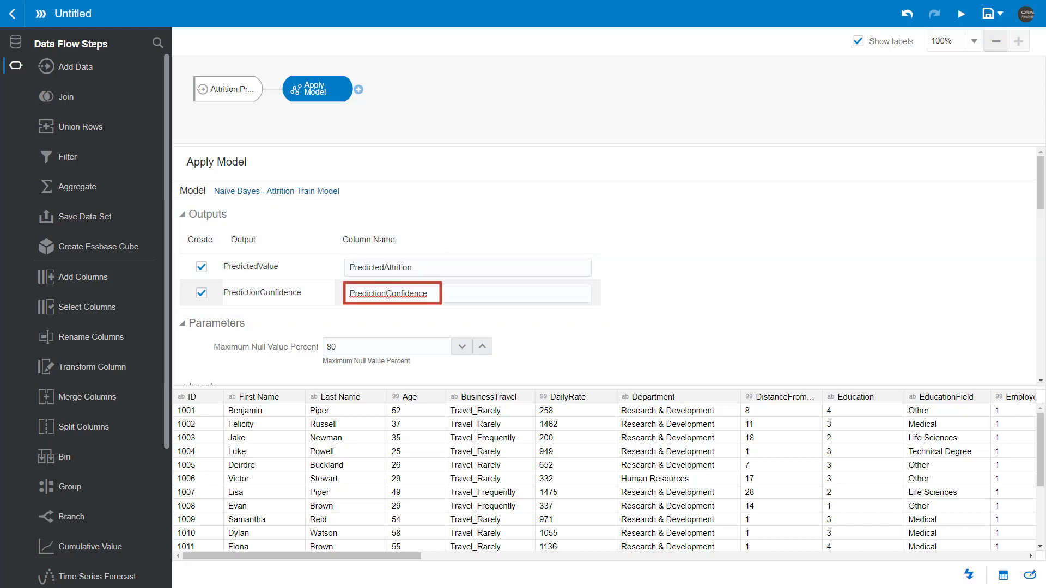
key("BackSpace")
key("BackSpace")
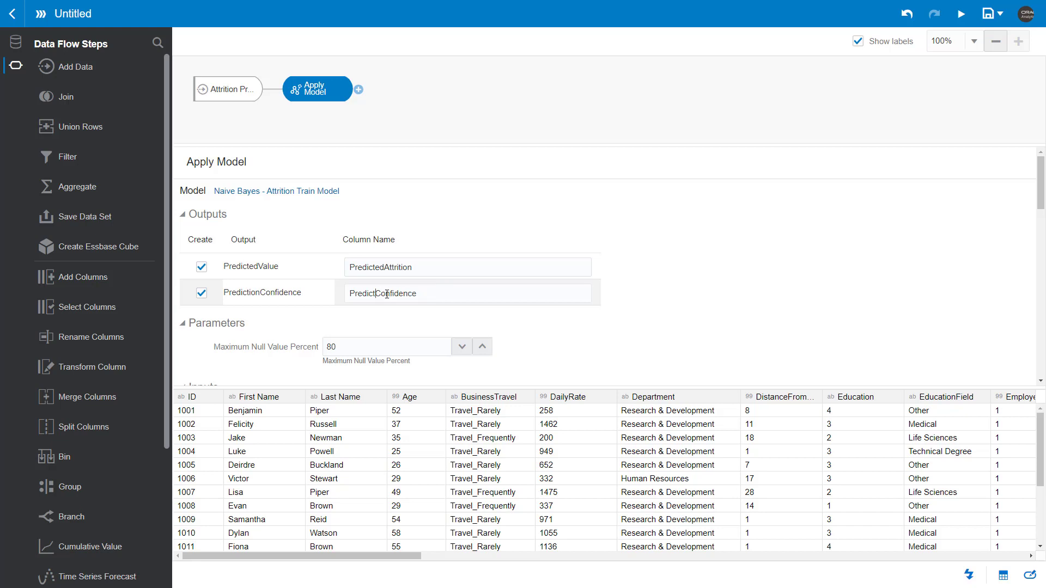
type("ed")
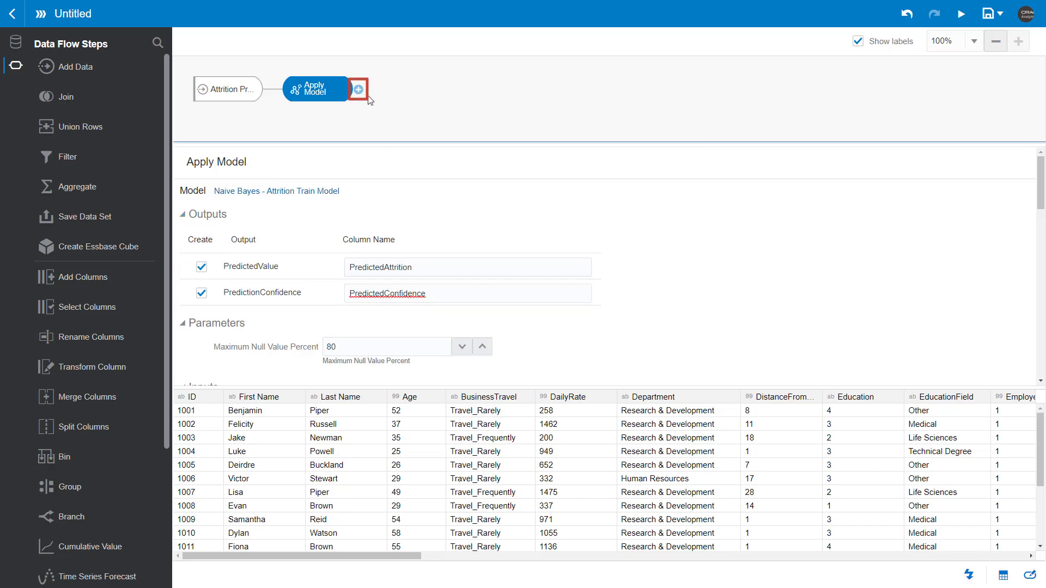
Add a Save Data step after Apply Model and name its output data set Attrition Predicted Data
left_click(359, 90)
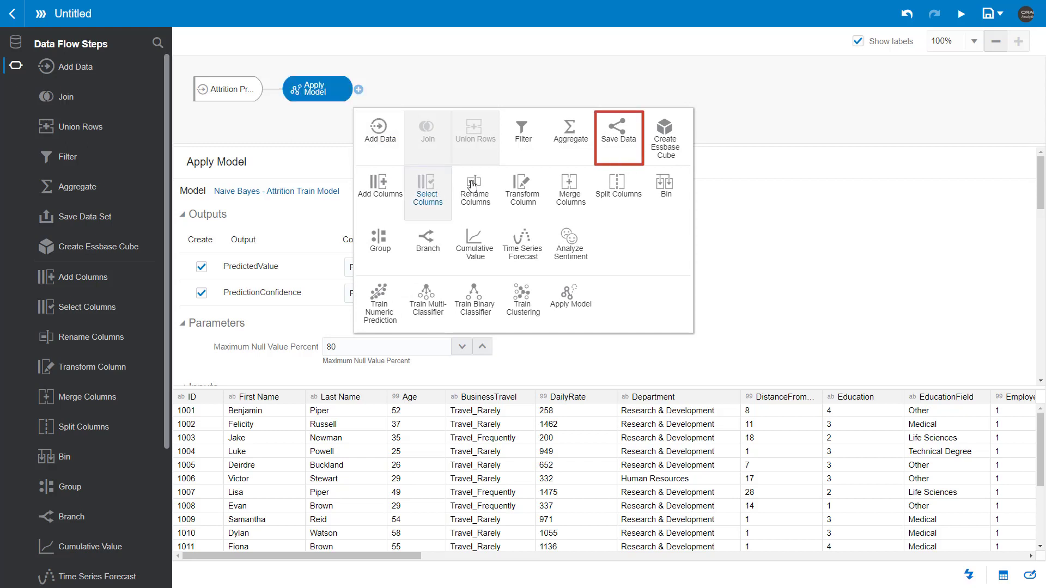
left_click(615, 142)
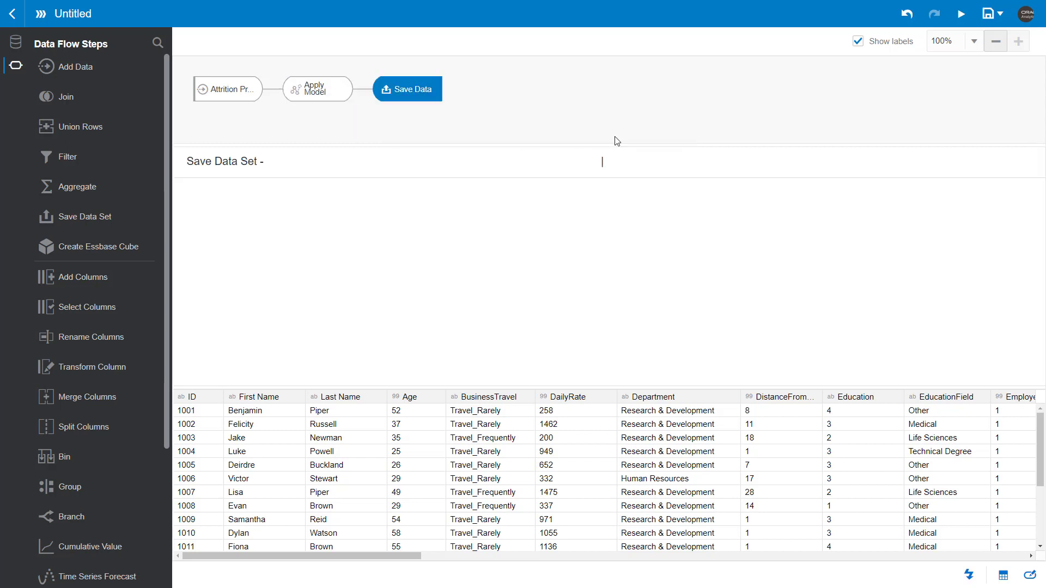
left_click(265, 193)
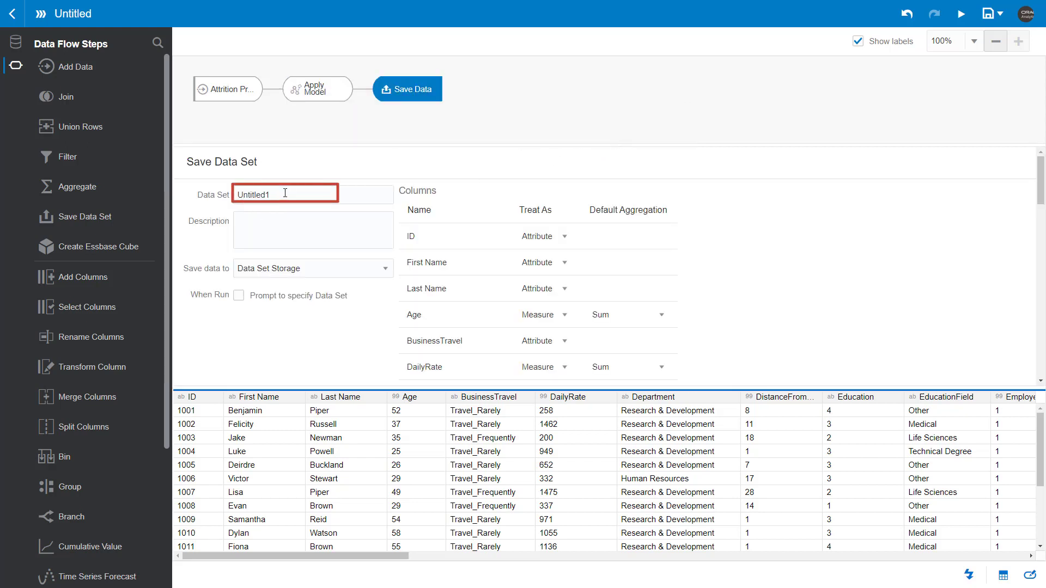
double_click(266, 192)
type("Attrition")
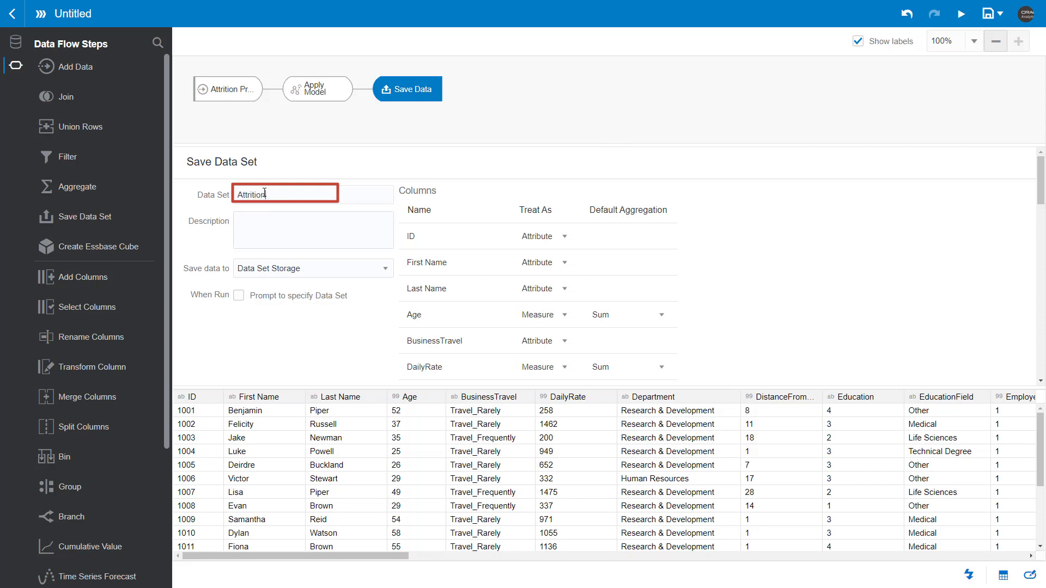
type(" Predicted Data")
key("Return")
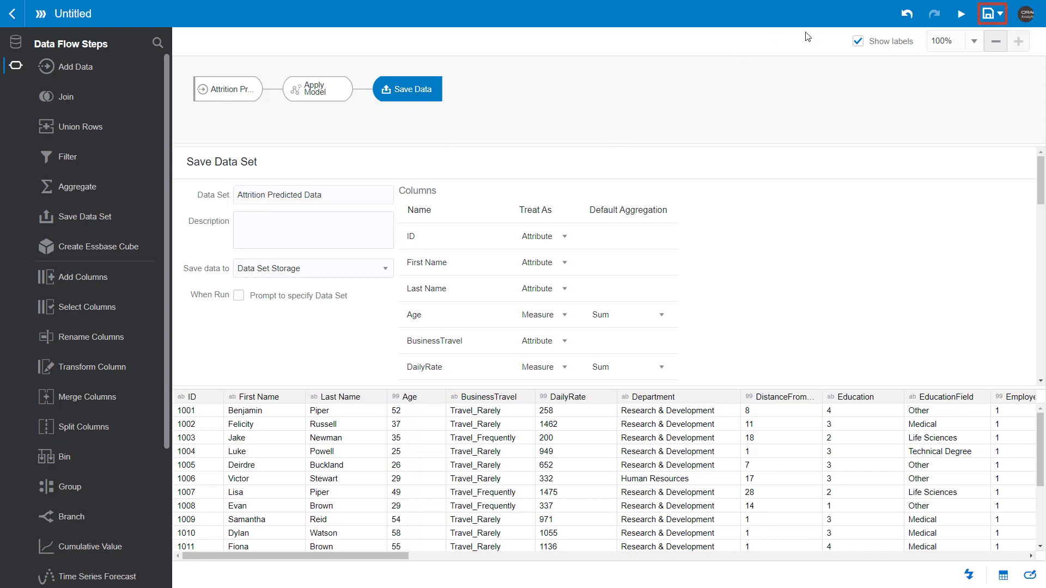
Save the data flow as Attrition Predicted Data and run it
left_click(987, 18)
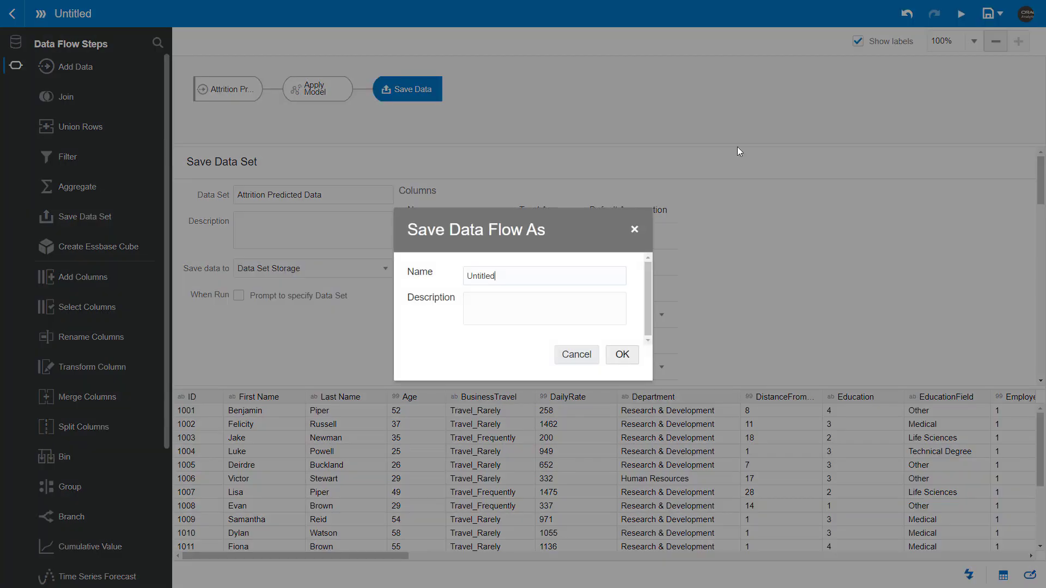
left_click(535, 276)
double_click(484, 276)
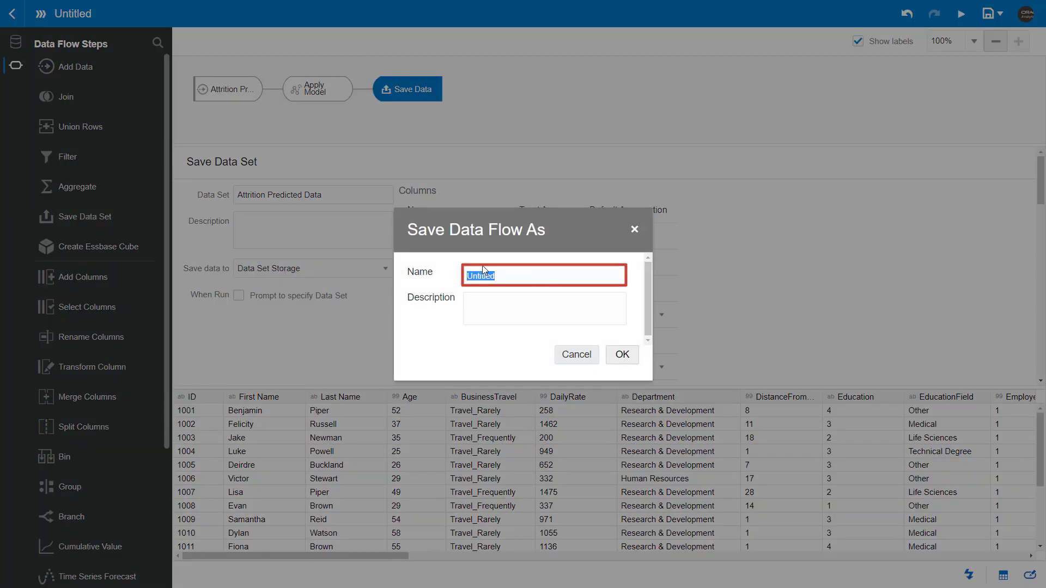
type("Attrition Predicted Data")
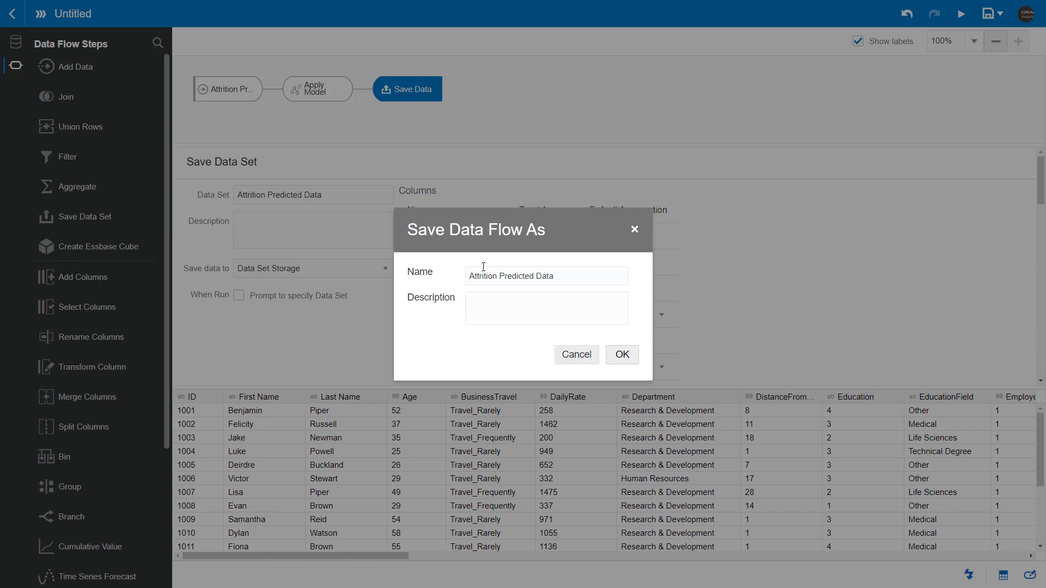
left_click(621, 356)
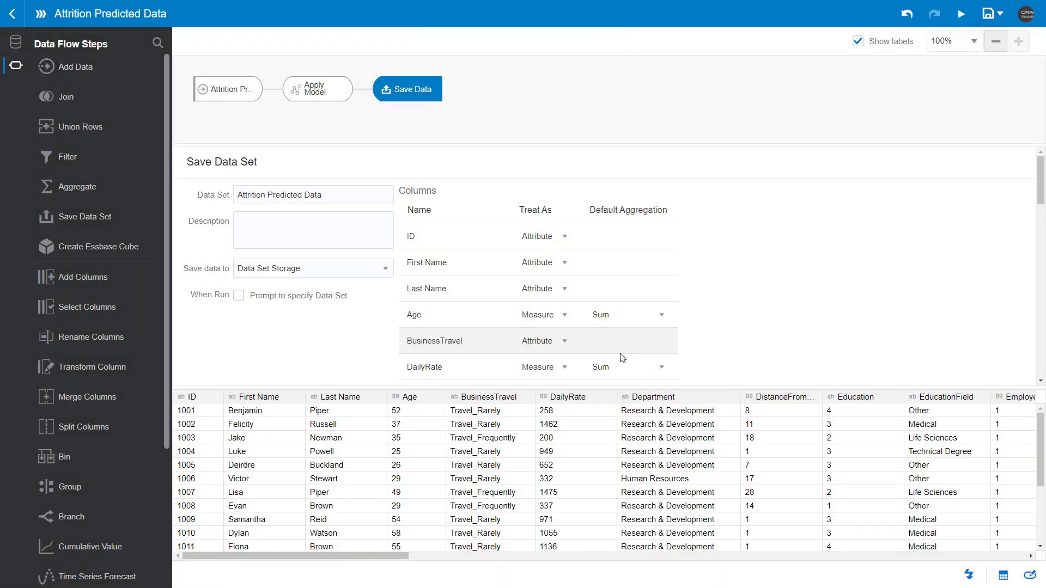
left_click(962, 21)
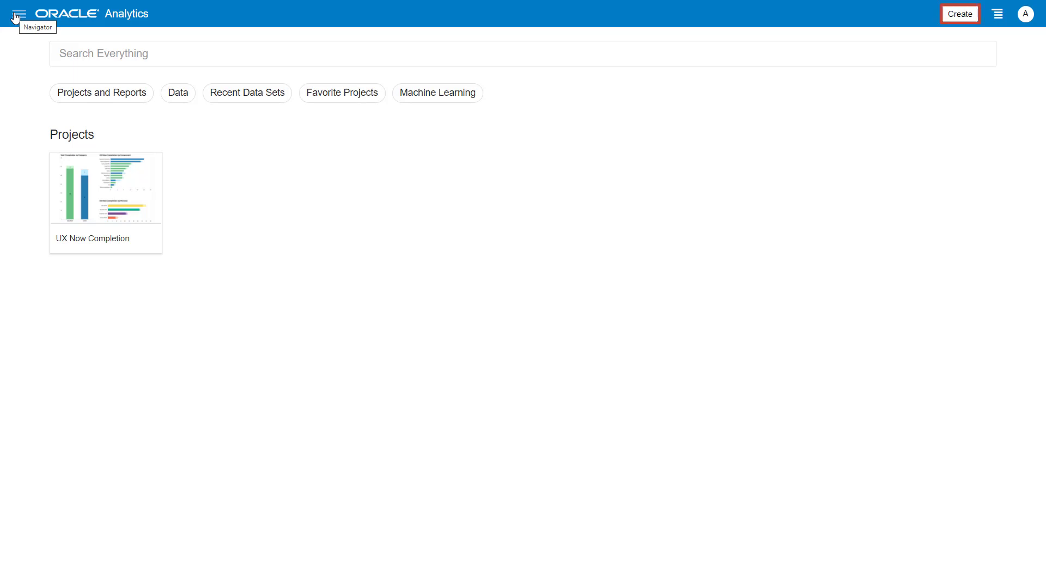
Create a new project based on the Attrition Predicted Data data set
left_click(958, 15)
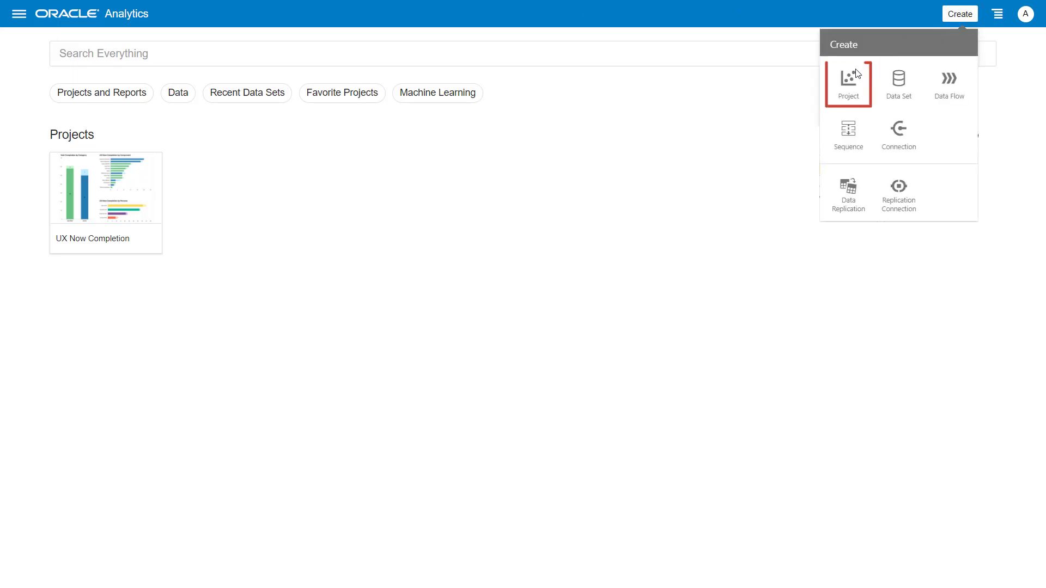
left_click(840, 75)
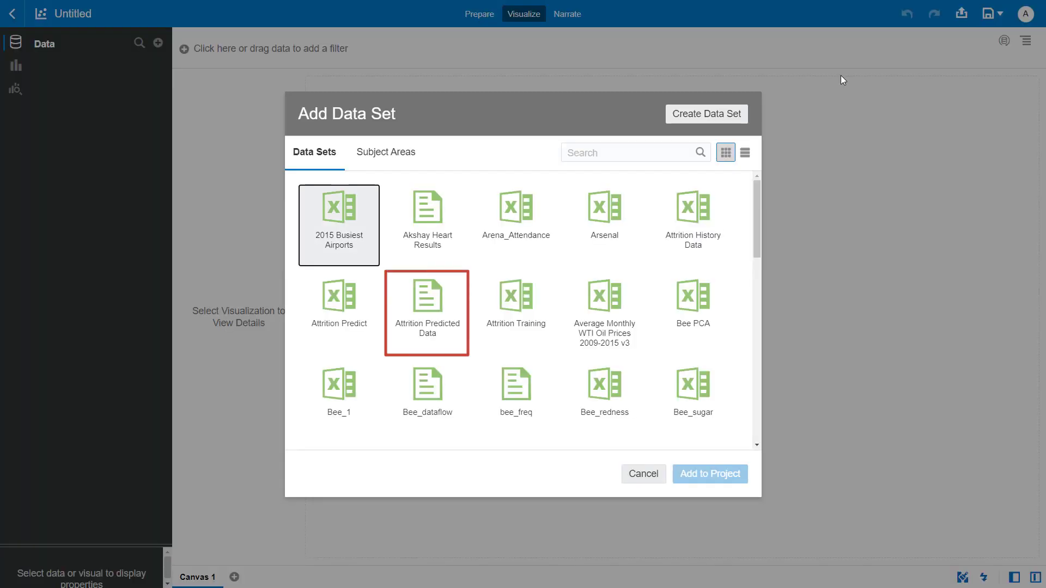
left_click(436, 325)
double_click(435, 326)
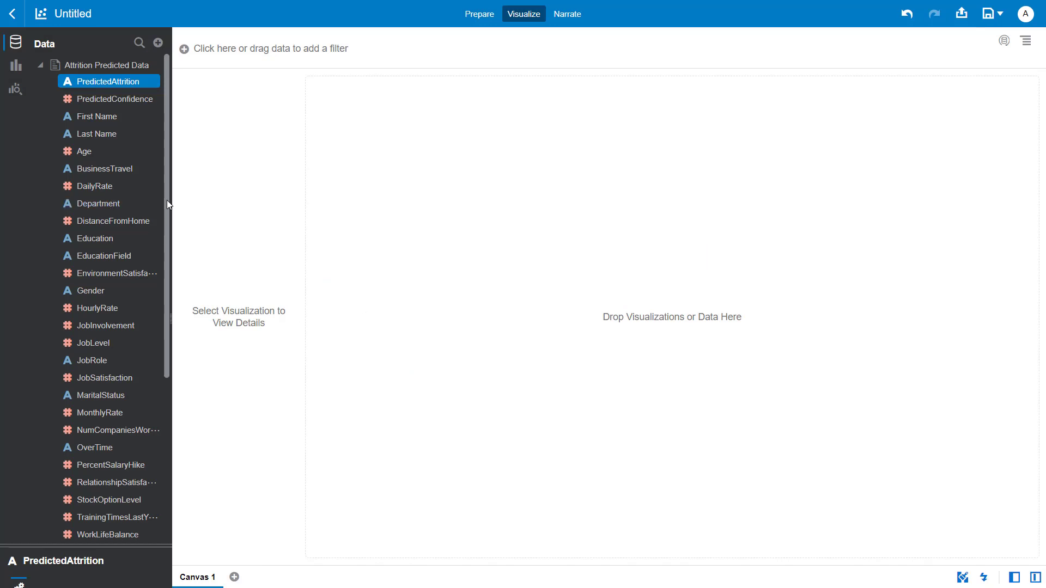
Place EmployeeCount on the empty canvas as a tile and filter the canvas to PredictedAttrition Yes
left_click_drag(167, 200, 347, 234)
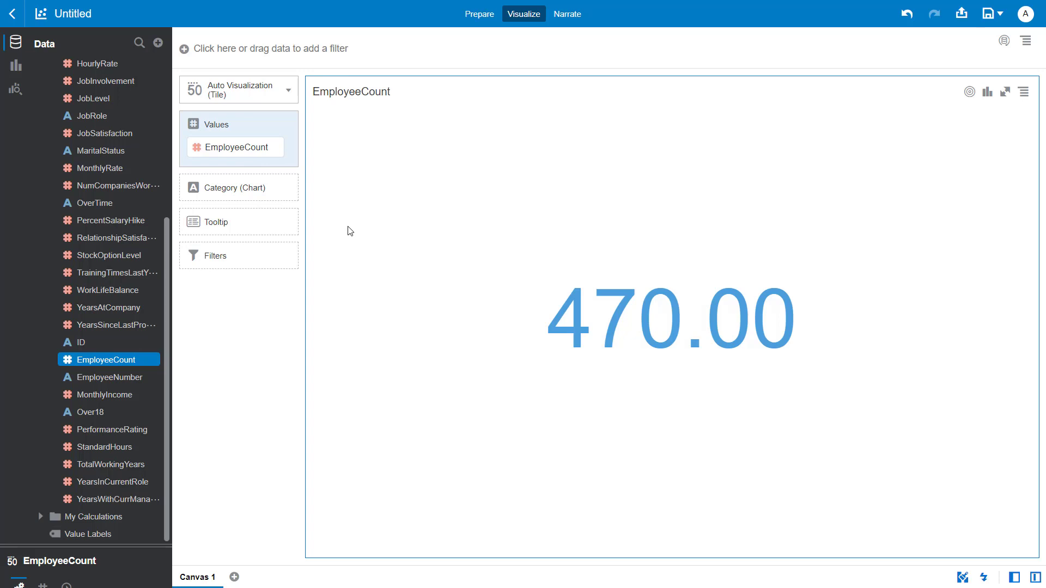
scroll(169, 218, "up", 3)
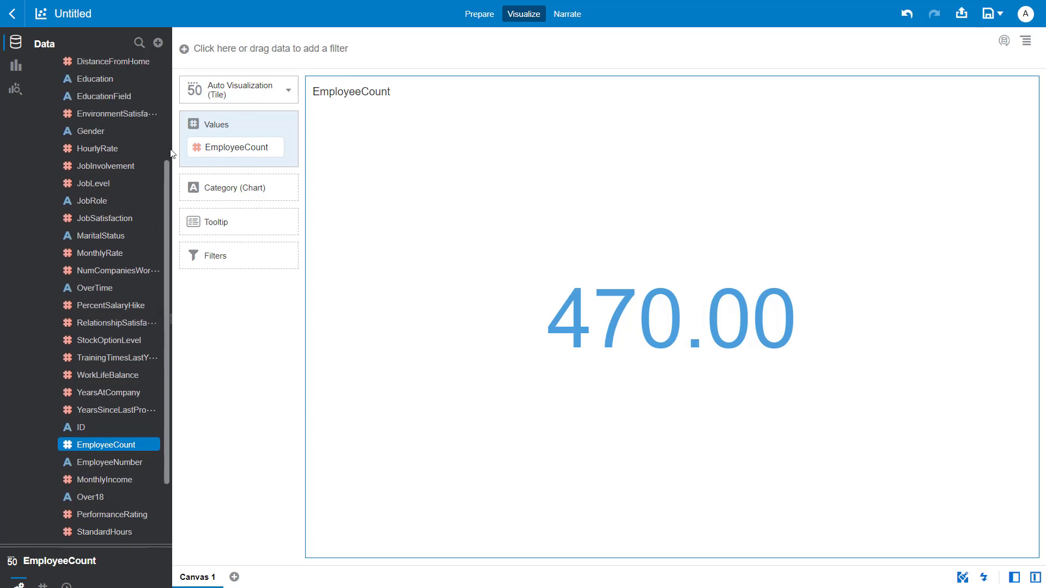
scroll(172, 154, "up", 5)
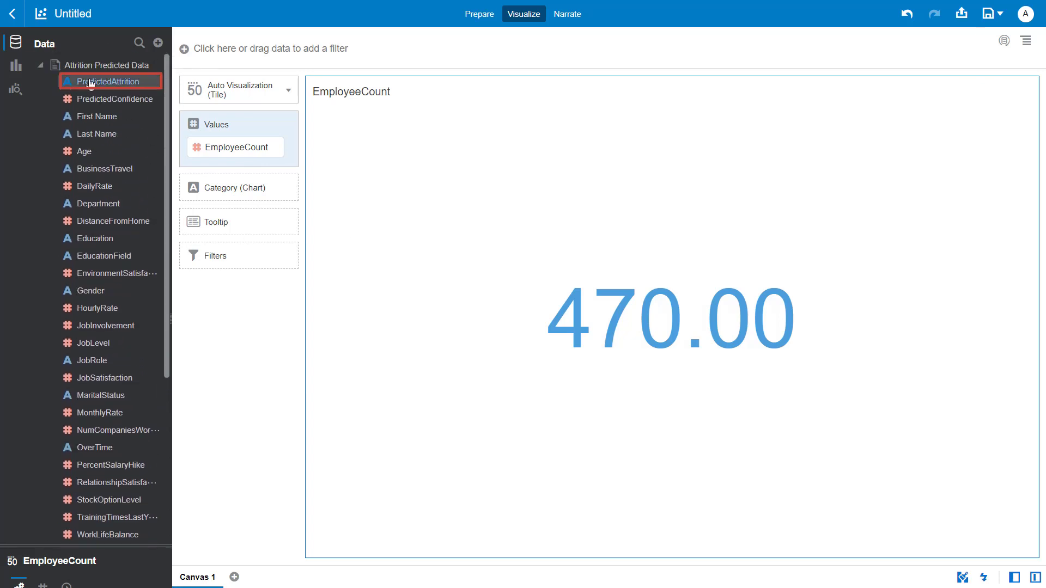
left_click_drag(87, 80, 251, 50)
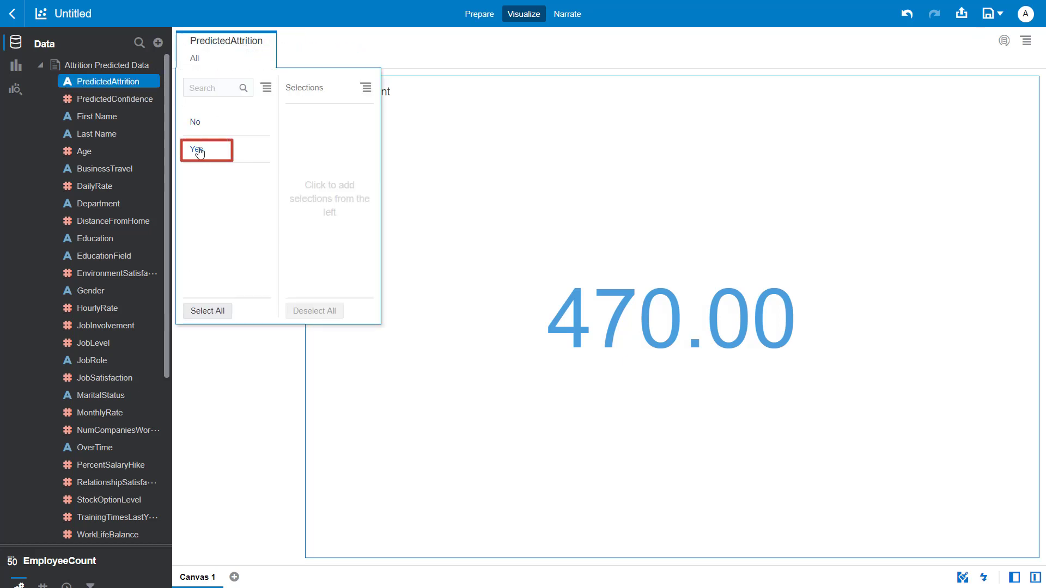
left_click(200, 153)
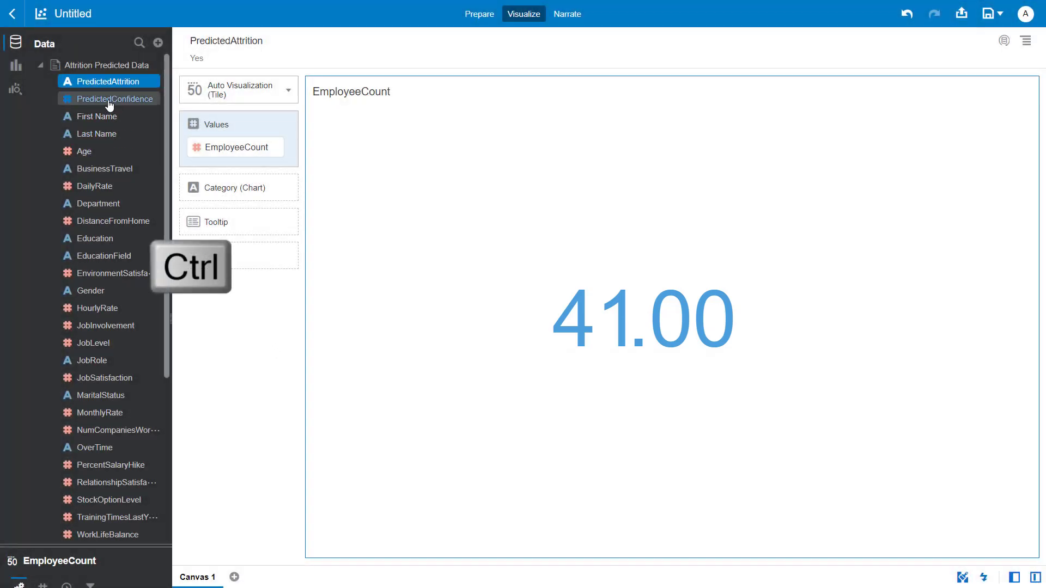
Create a pivot table of First Name, Last Name, PredictedAttrition, PredictedConfidence and EmployeeNumber beside the EmployeeCount tile
left_click(105, 116)
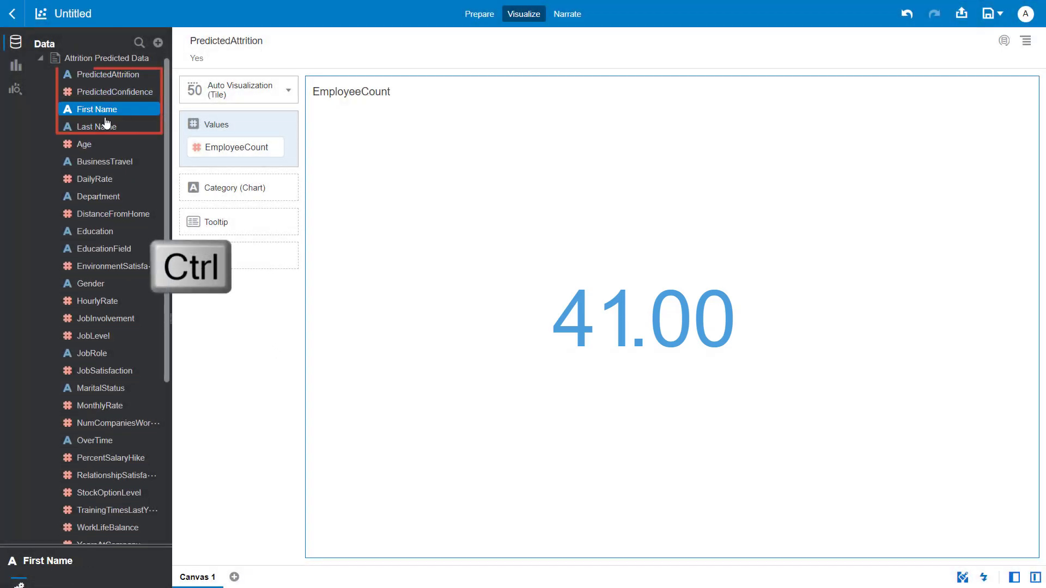
left_click(111, 127, "ctrl")
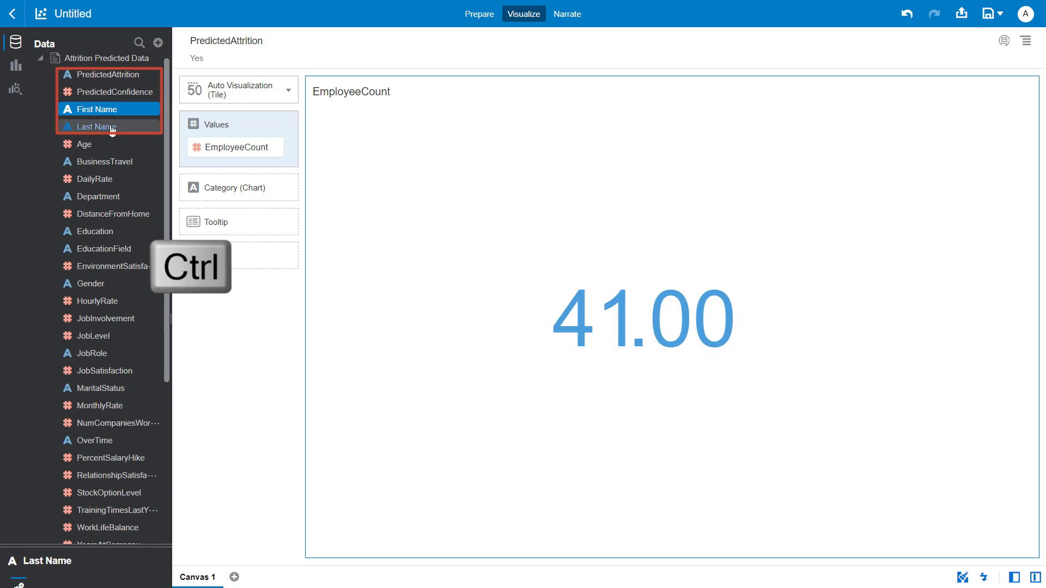
left_click(109, 77, "ctrl")
left_click(111, 91, "ctrl")
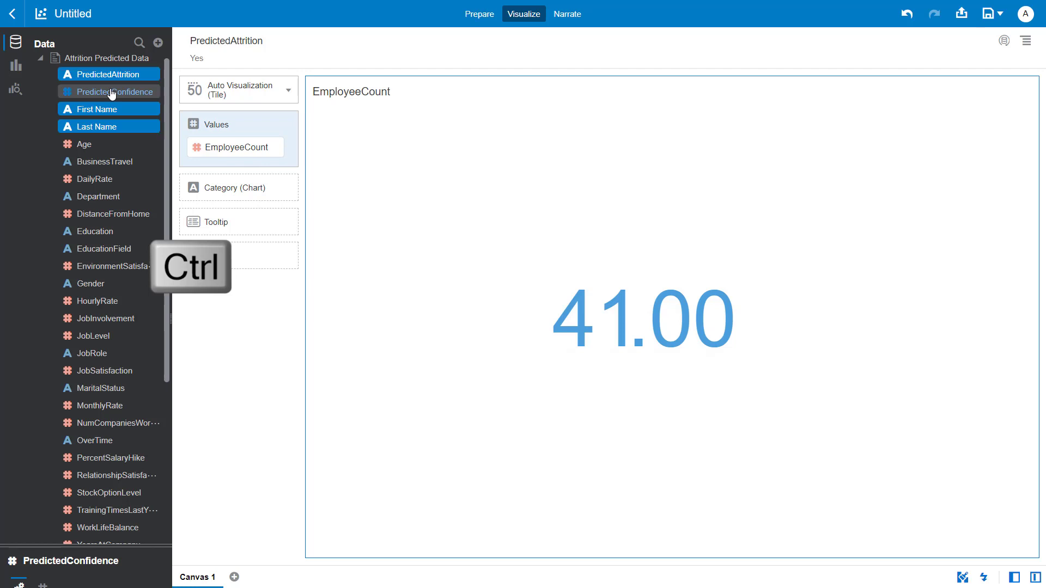
scroll(111, 93, "down", 4)
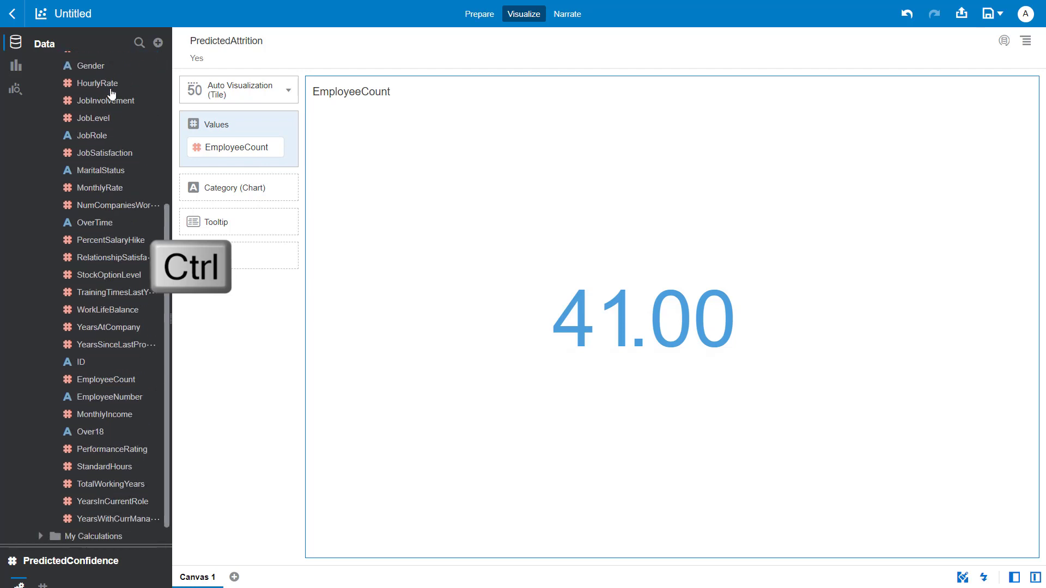
left_click(116, 398)
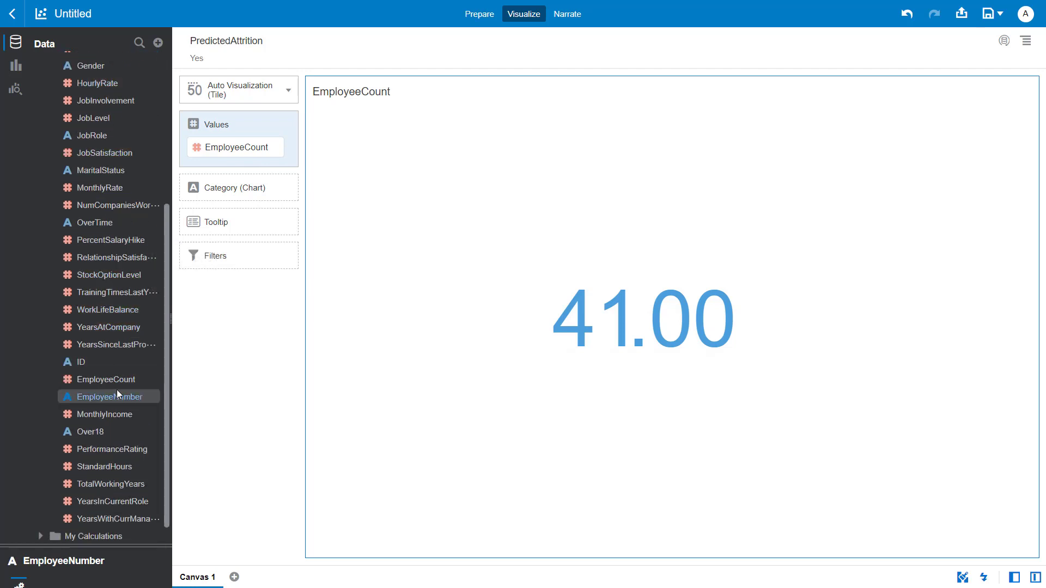
right_click(117, 391)
left_click(176, 422)
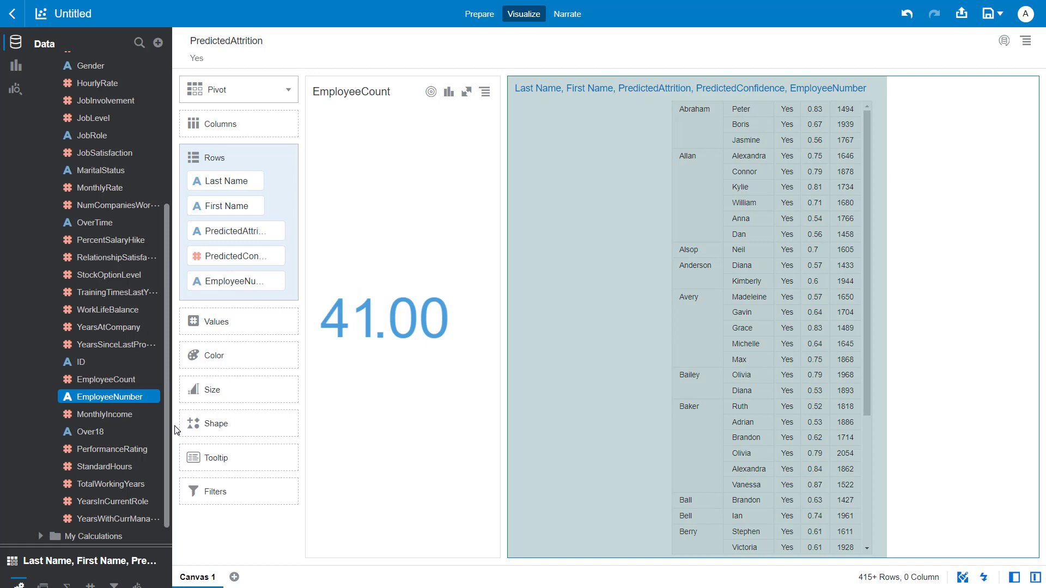
Create a donut chart of EmployeeCount by Department across the canvas below the EmployeeCount tile and the pivot table
scroll(121, 171, "up", 5)
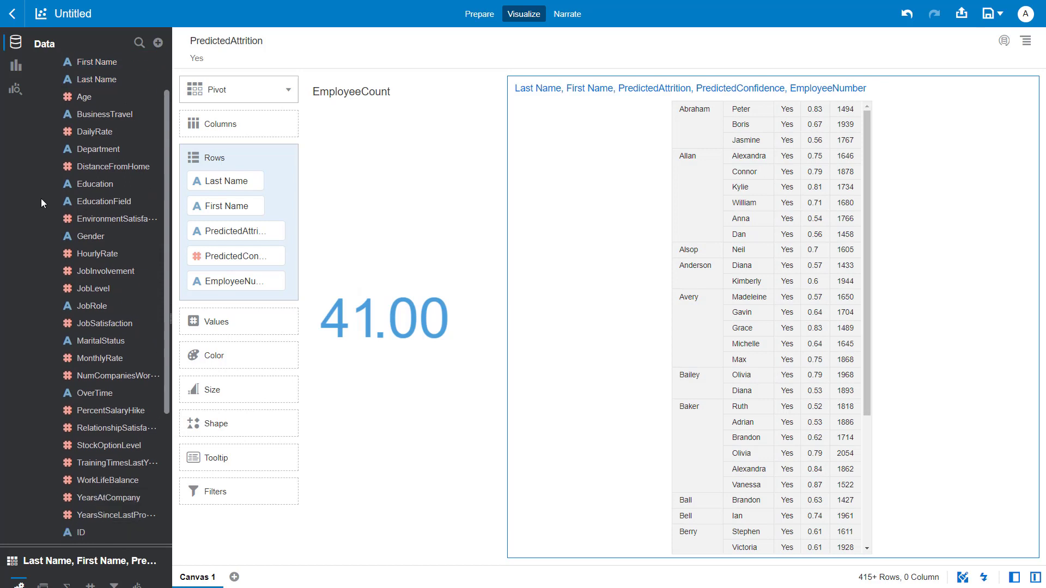
scroll(41, 198, "up", 3)
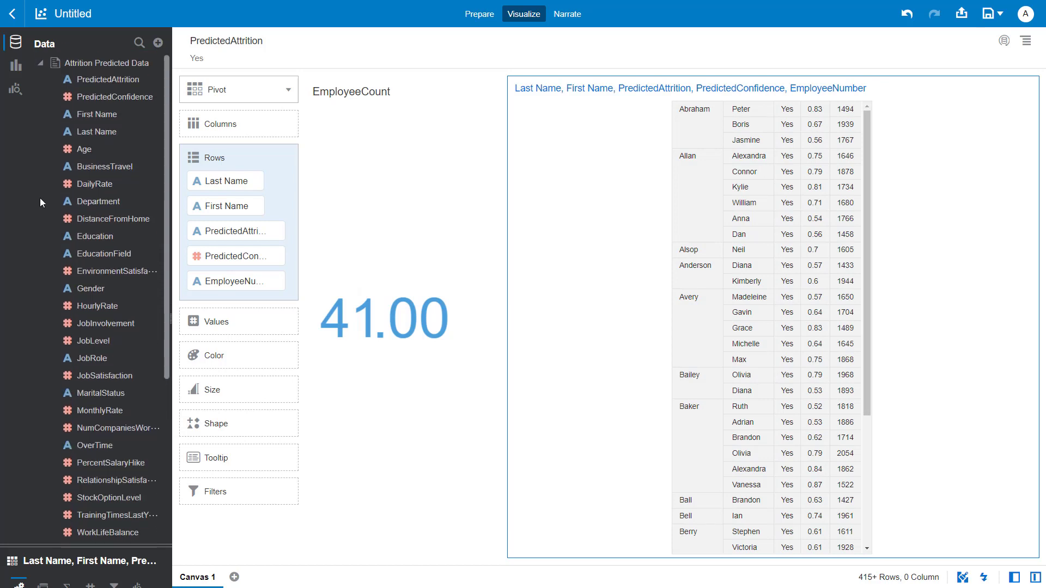
scroll(41, 202, "down", 9)
left_click(104, 441, "ctrl")
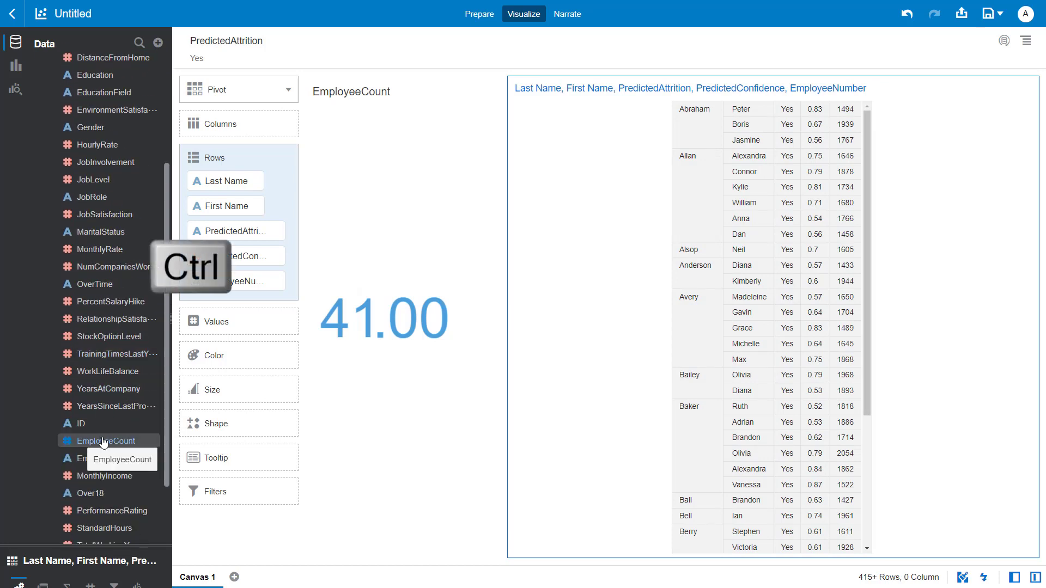
left_click(104, 441, "ctrl")
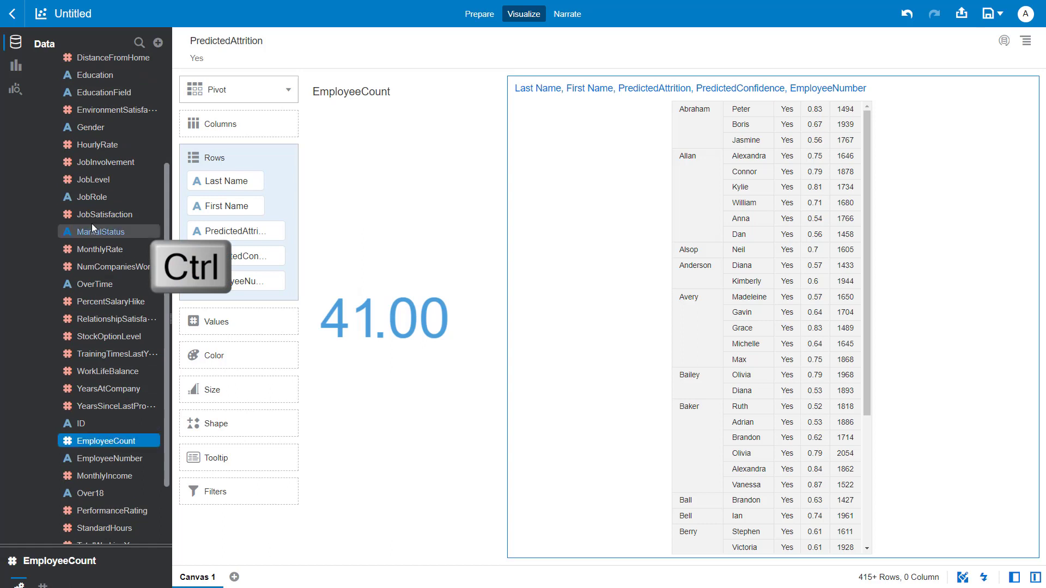
scroll(91, 228, "up", 6)
left_click(97, 150, "ctrl")
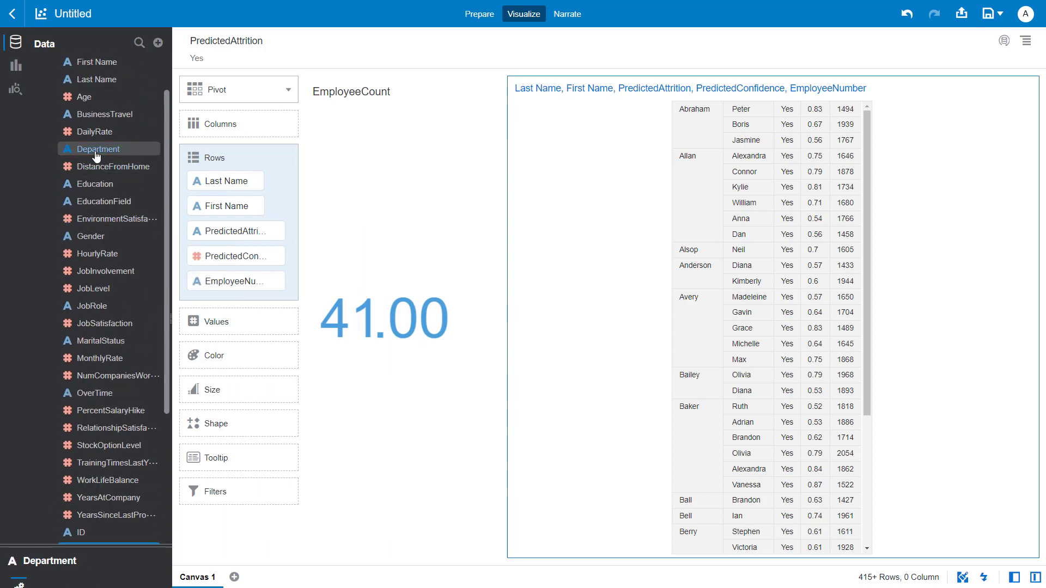
left_click_drag(96, 157, 493, 566)
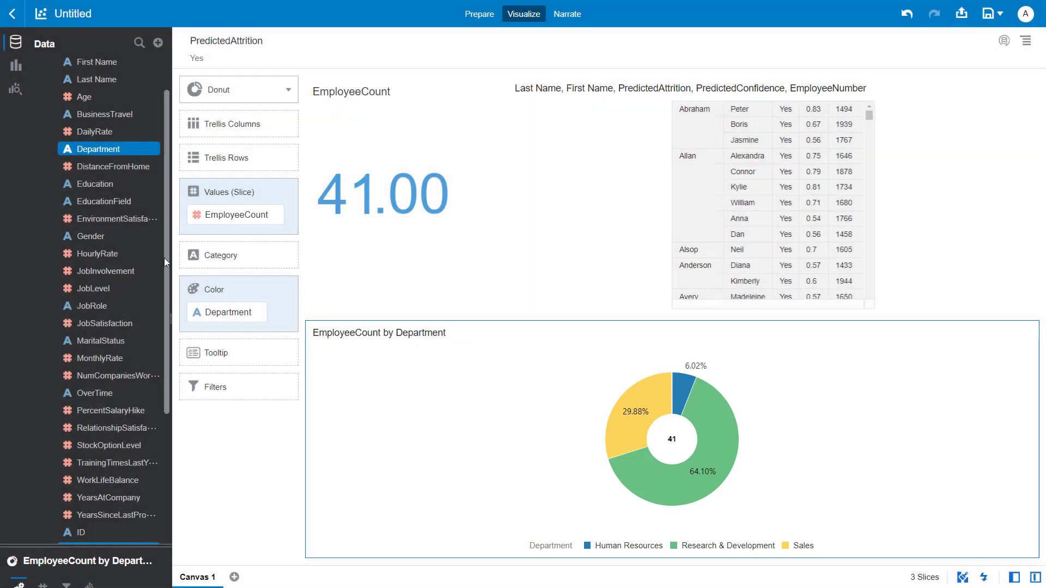
Run Explain on the PredictedAttrition attribute and review the charts in its basic facts
scroll(159, 214, "up", 2)
right_click(100, 84)
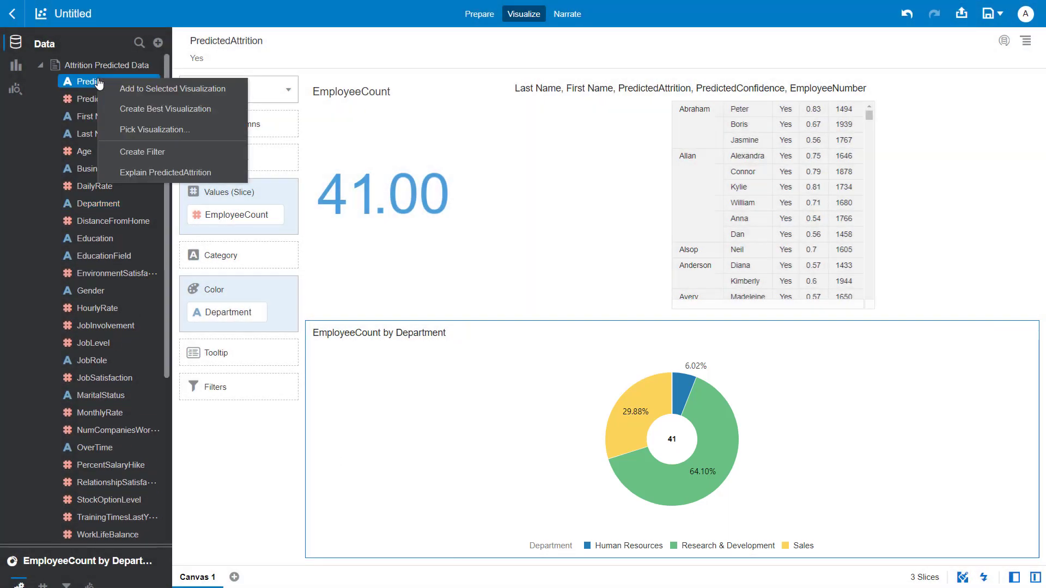
left_click(144, 173)
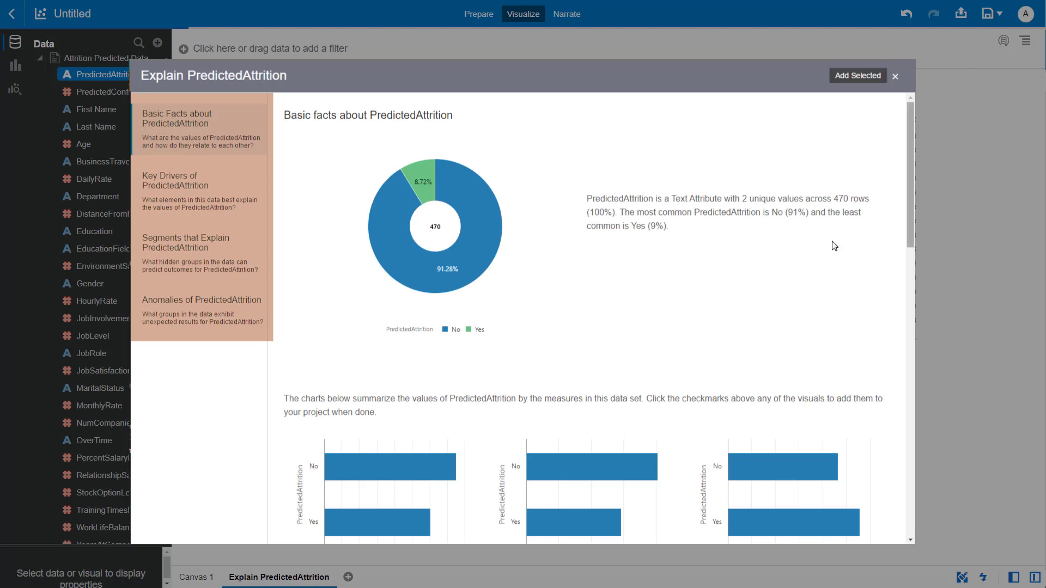
left_click(910, 255)
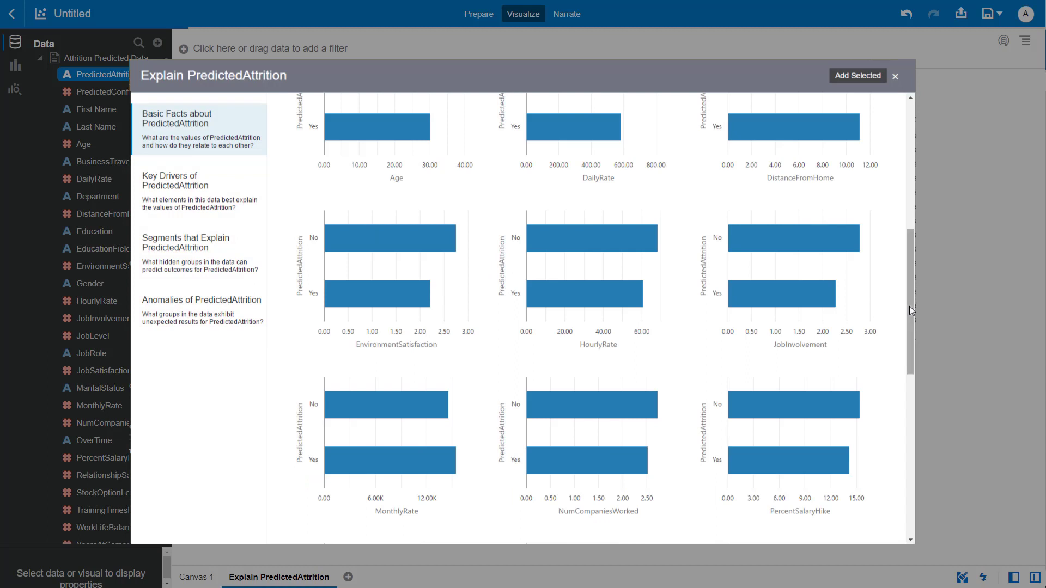
left_click_drag(910, 306, 910, 256)
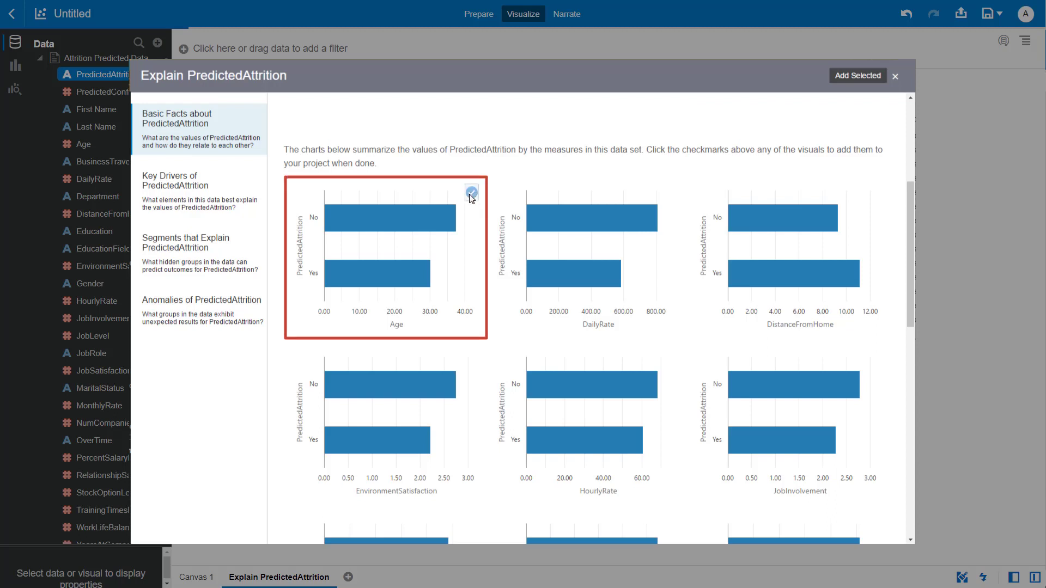
Select the Age, DailyRate and StockOptionLevel charts from the basic facts about PredictedAttrition and add them to the project
left_click(471, 195)
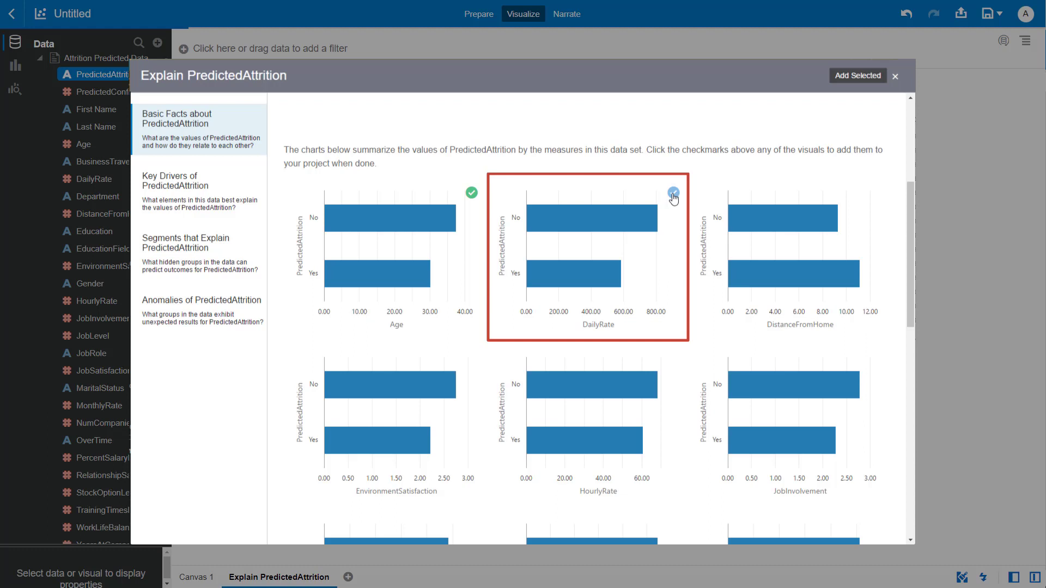
left_click(673, 194)
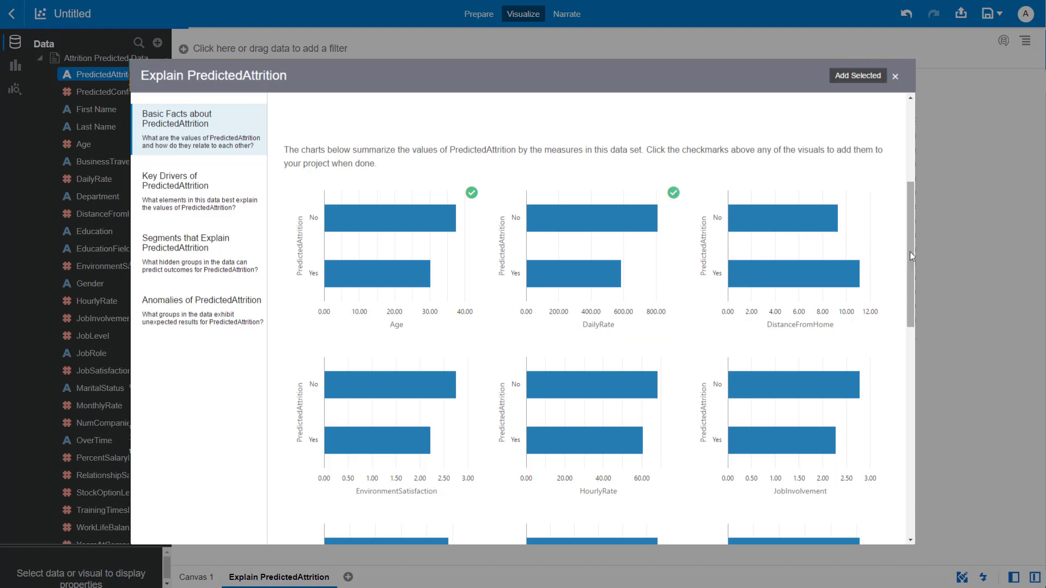
left_click_drag(910, 251, 906, 405)
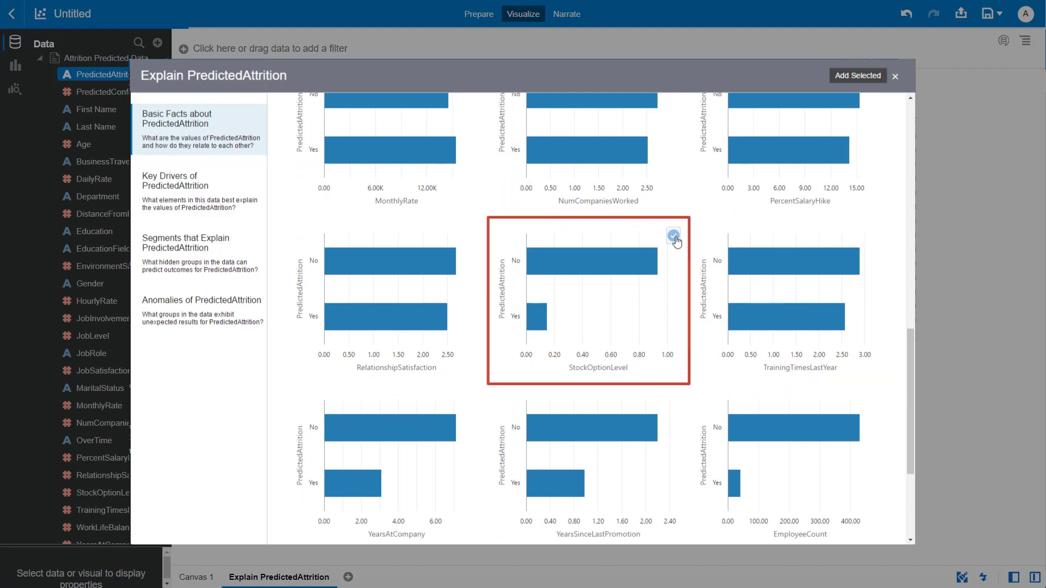
left_click(674, 236)
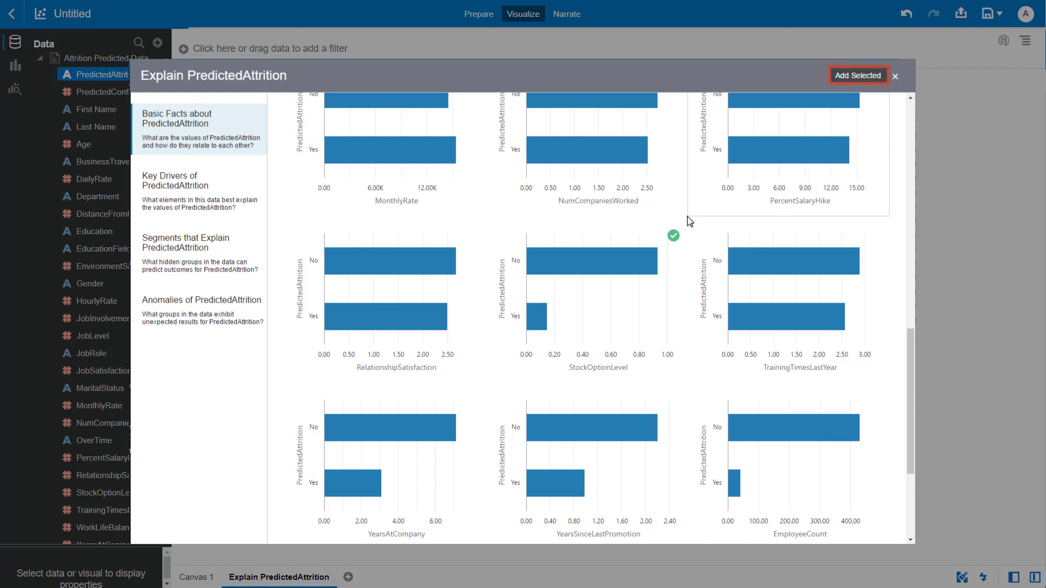
left_click(859, 75)
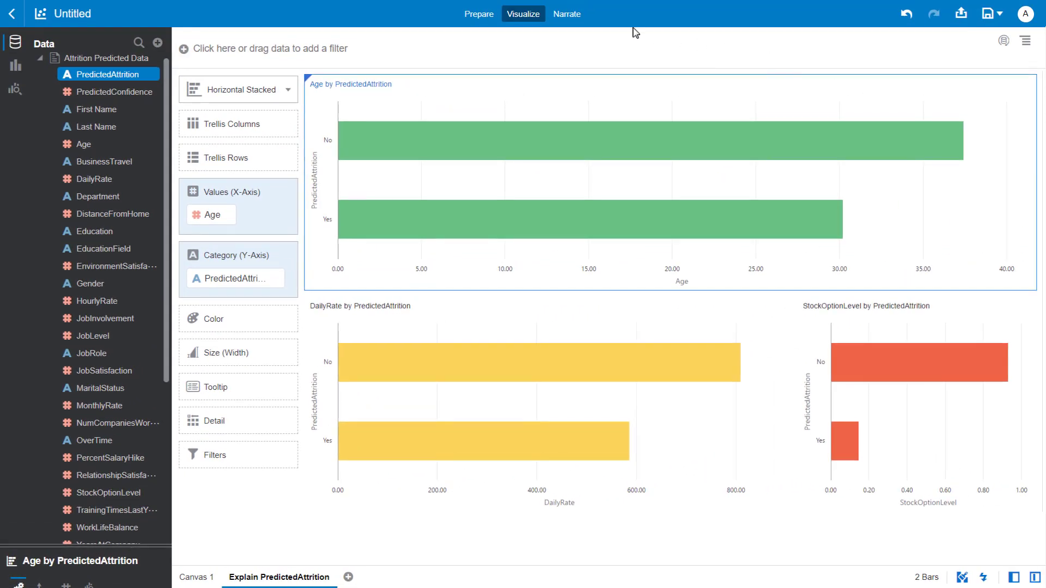
Add the Explain PredictedAttrition canvas to the project's narrative and place a note at the upper edge of its Age chart
left_click(563, 16)
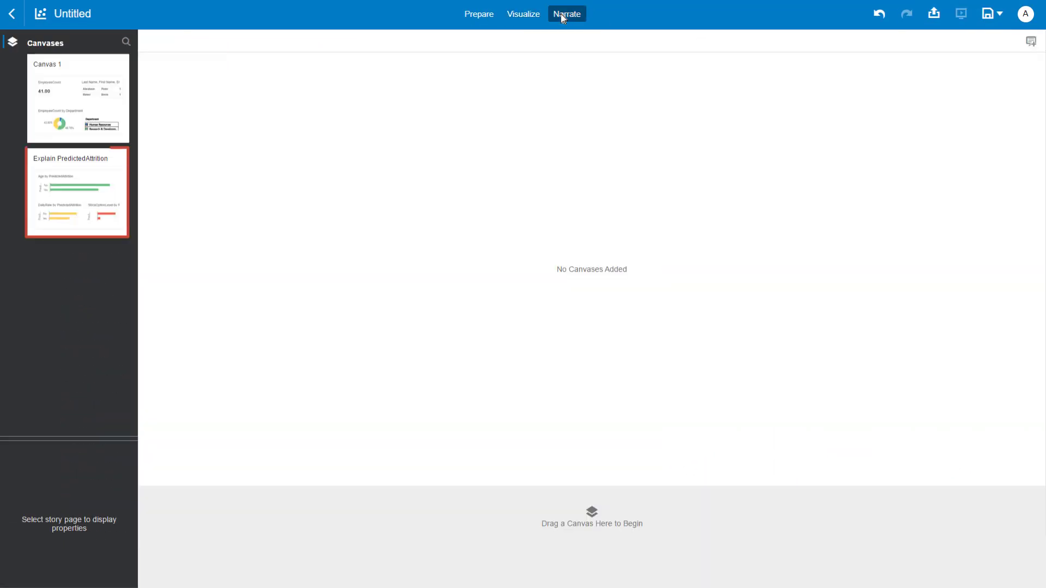
double_click(96, 172)
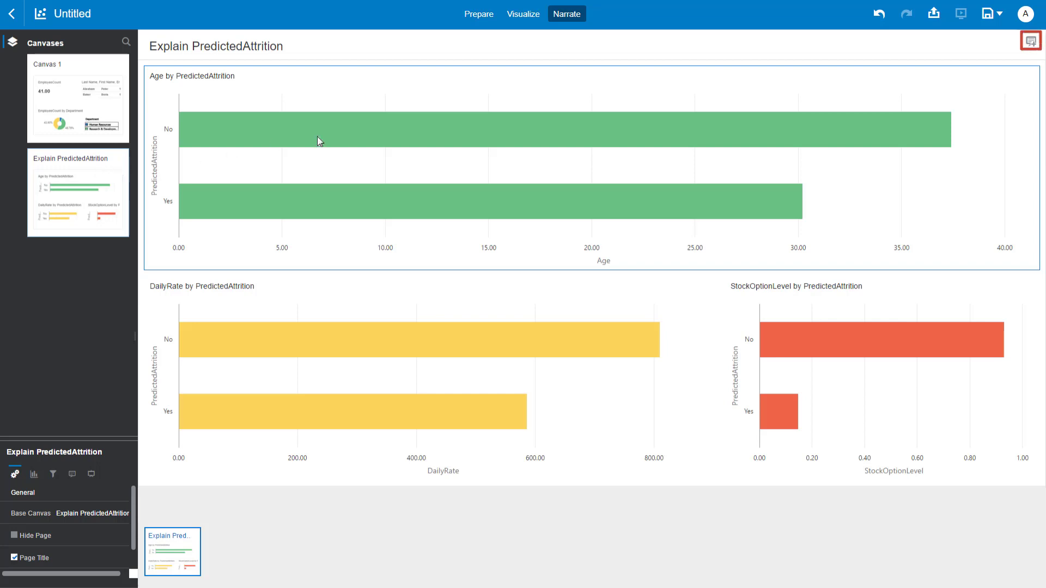
left_click(1030, 42)
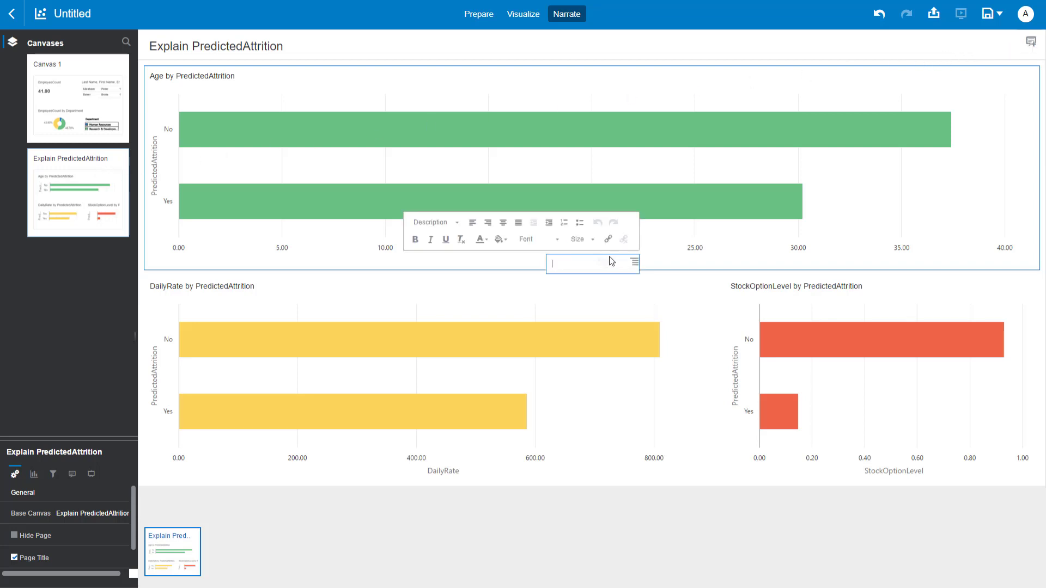
left_click_drag(527, 259, 285, 66)
left_click(325, 69)
Write "Attrition factors to evaluate include age, daily rate, and stock option vesting percentage." in the note, justify it and resize the box to two lines
type("Attrition")
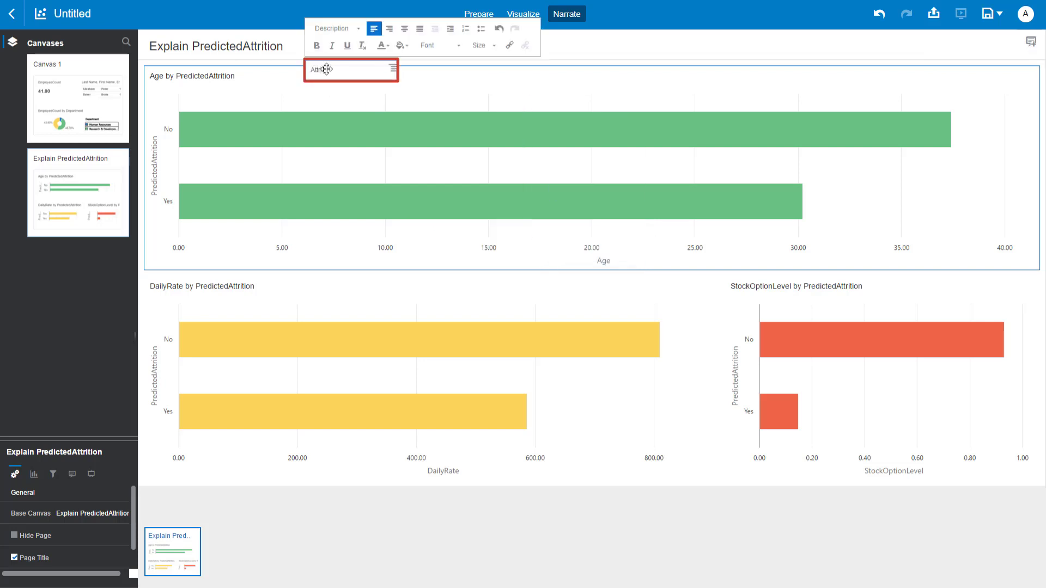
type(" factors to evaluate incl")
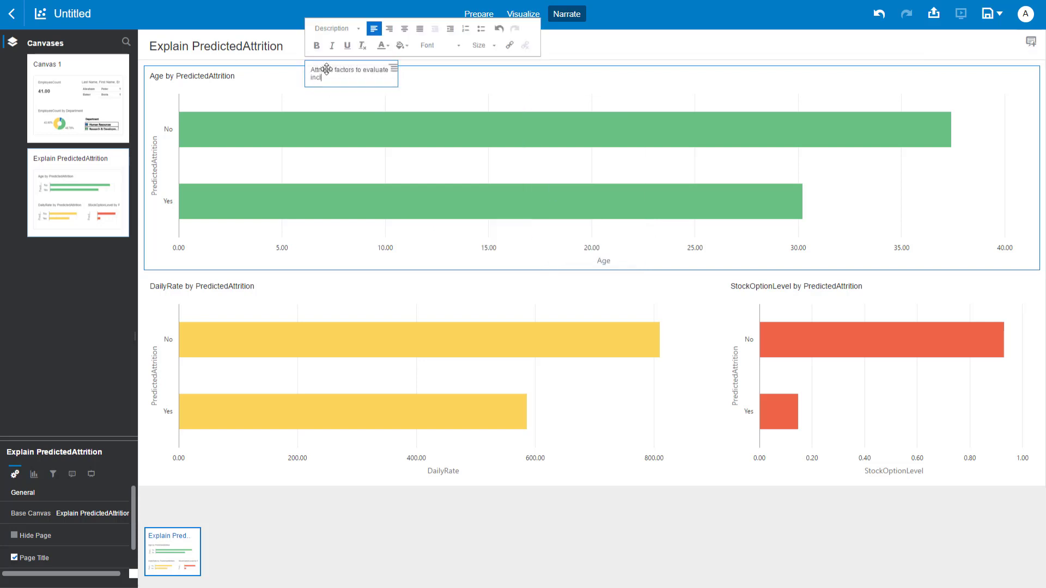
type("ude age, daily rate, and stock option")
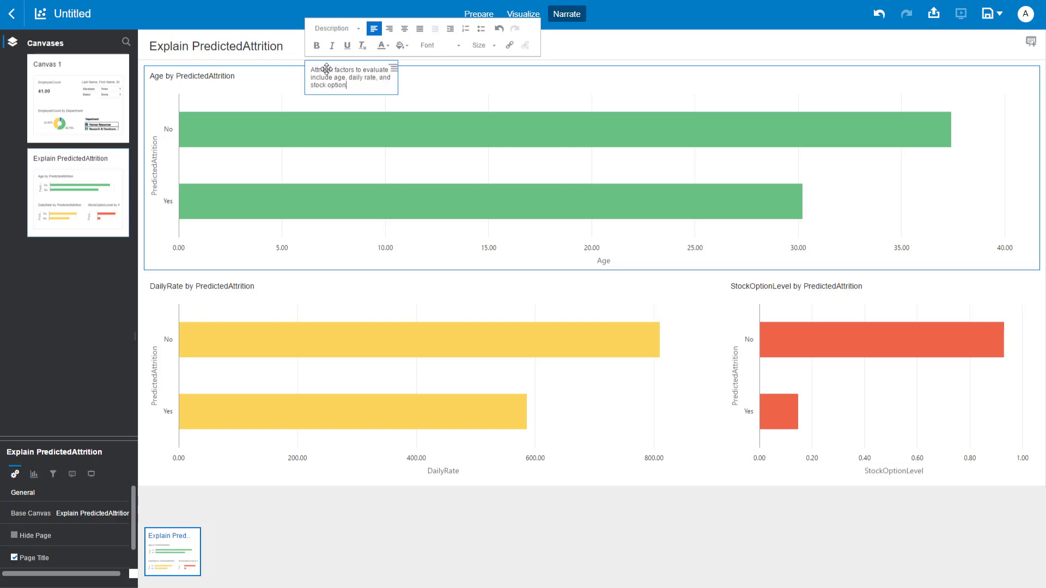
type(" vesting percentage.")
left_click_drag(398, 82, 516, 93)
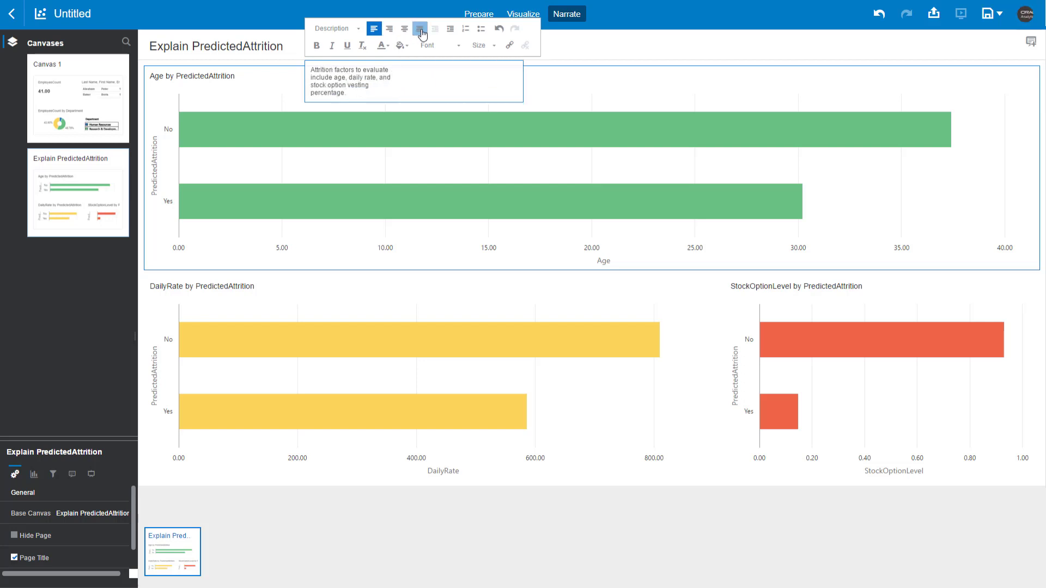
left_click_drag(392, 102, 392, 90)
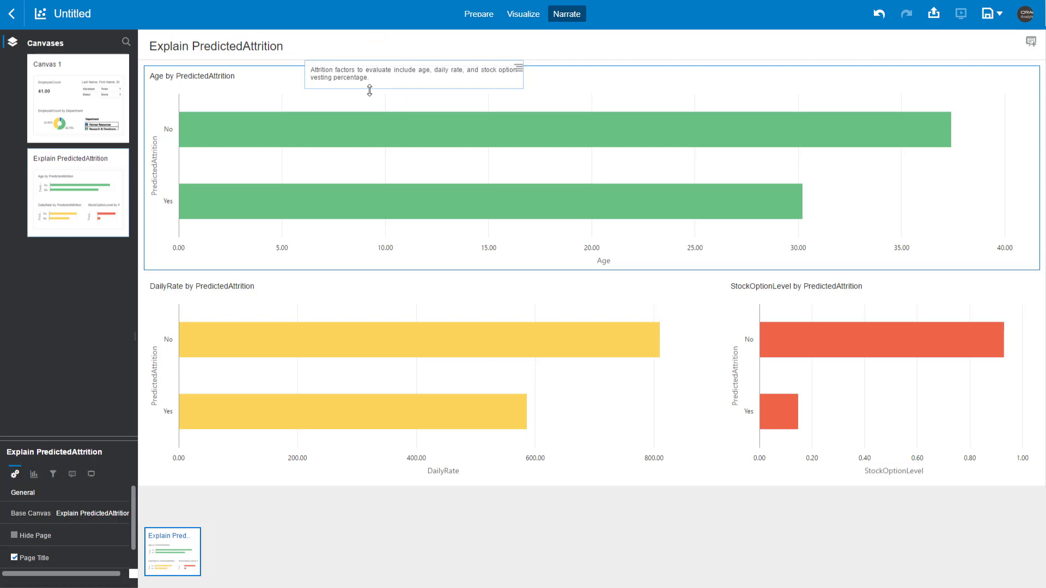